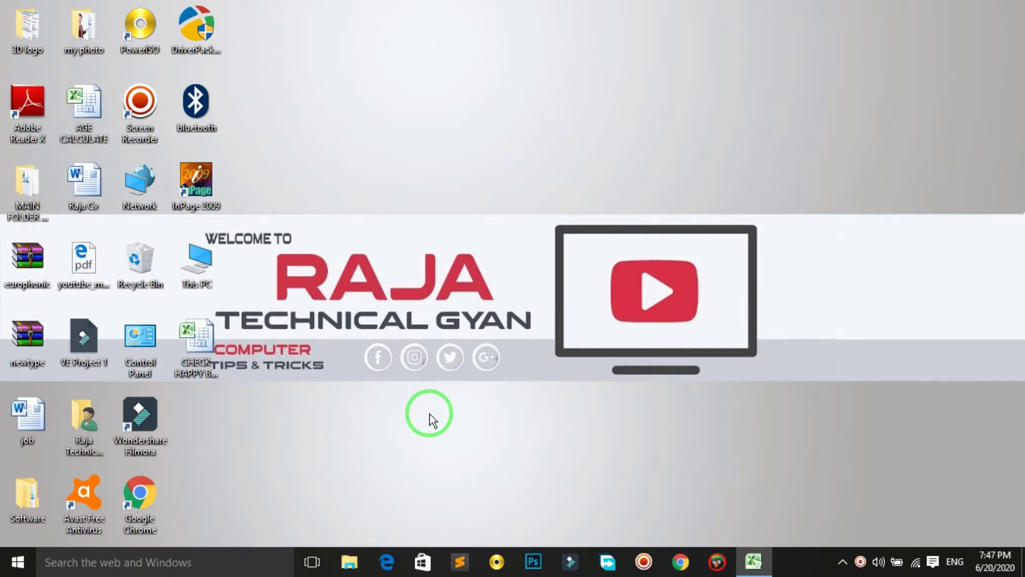
Restore the birthday workbook and go through the row 9 headings, S/NO through YEAR
left_click(754, 562)
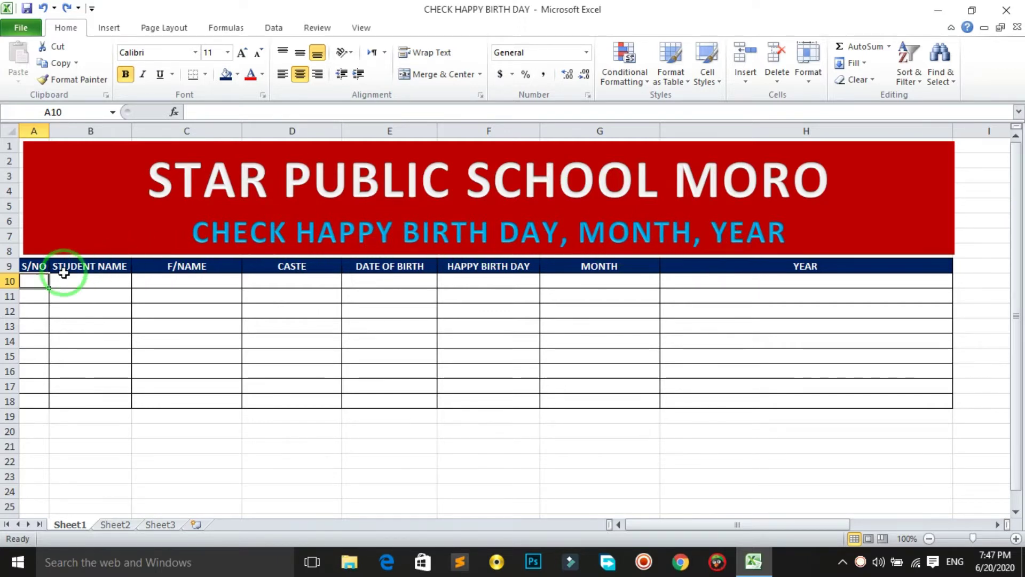
left_click(42, 267)
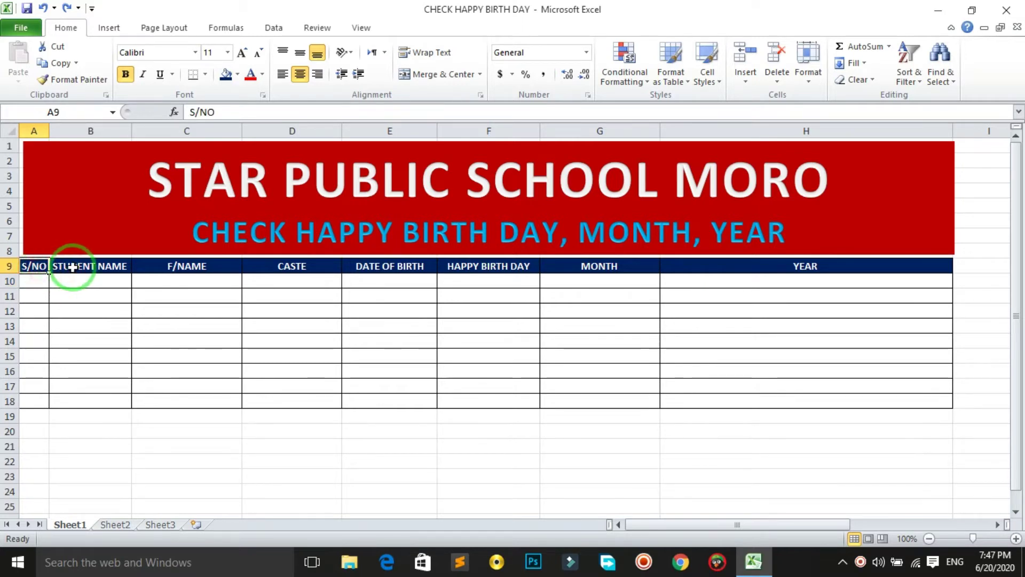
left_click(92, 265)
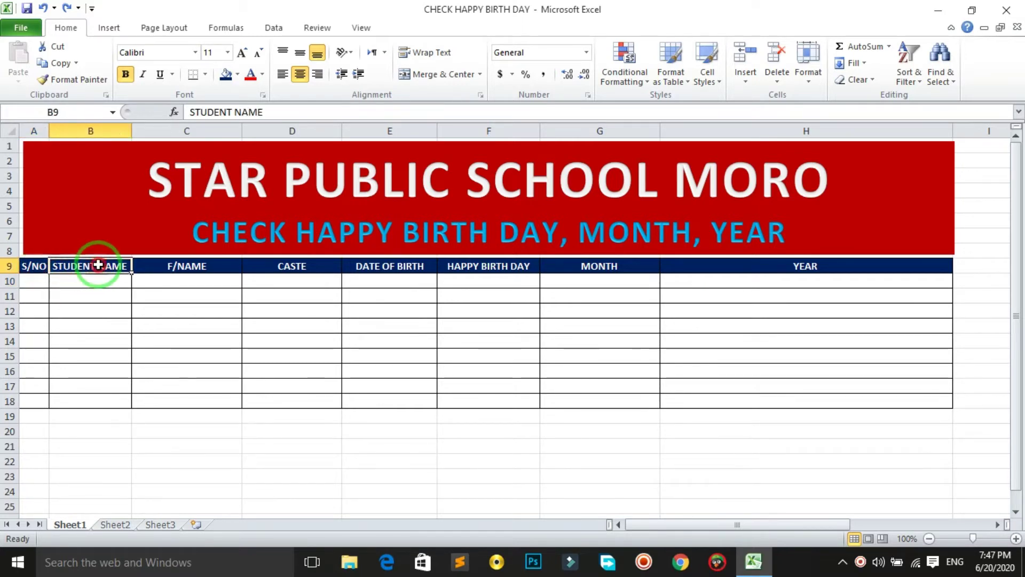
left_click(187, 267)
left_click(288, 264)
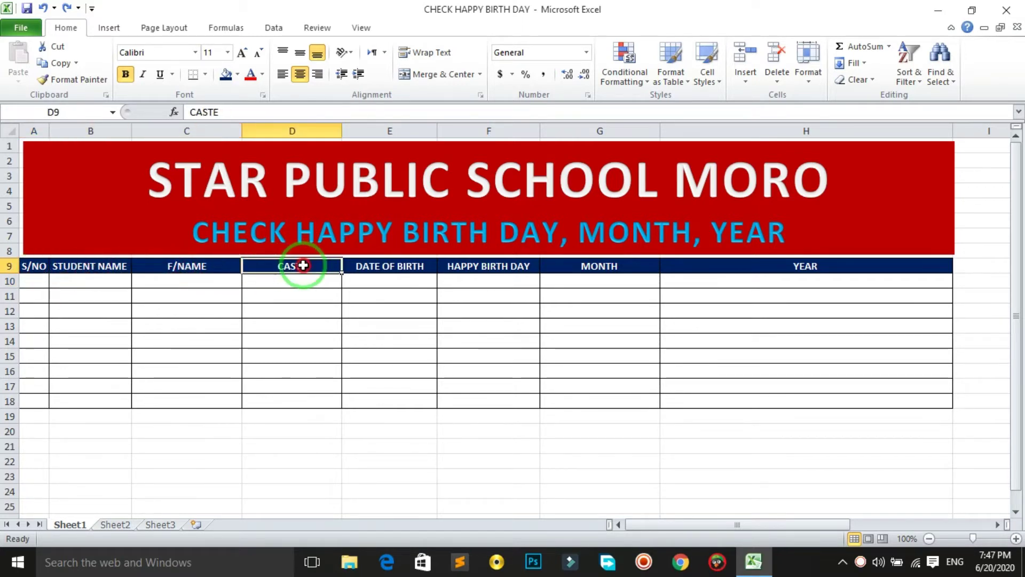
left_click(406, 268)
left_click(474, 270)
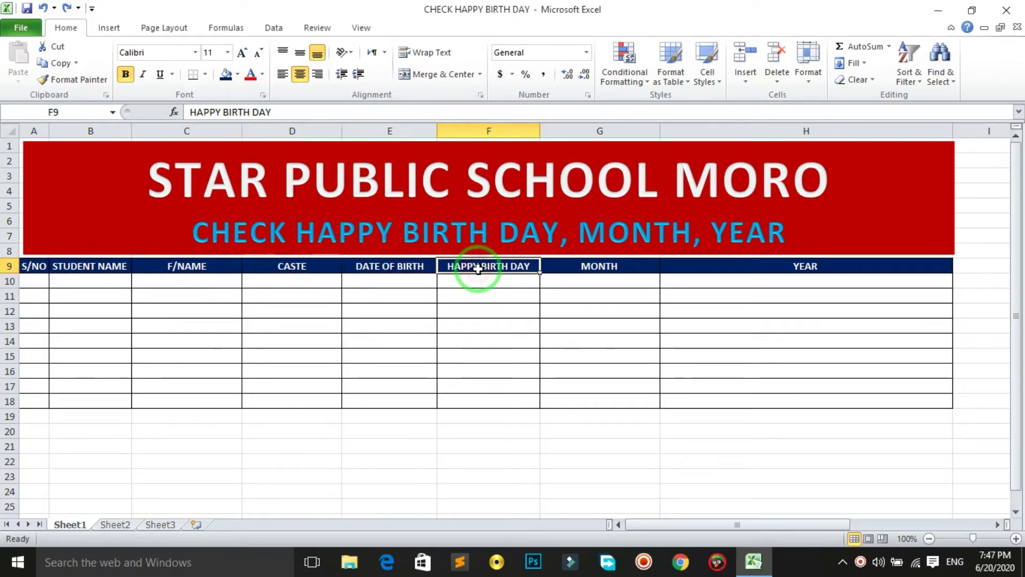
left_click(620, 270)
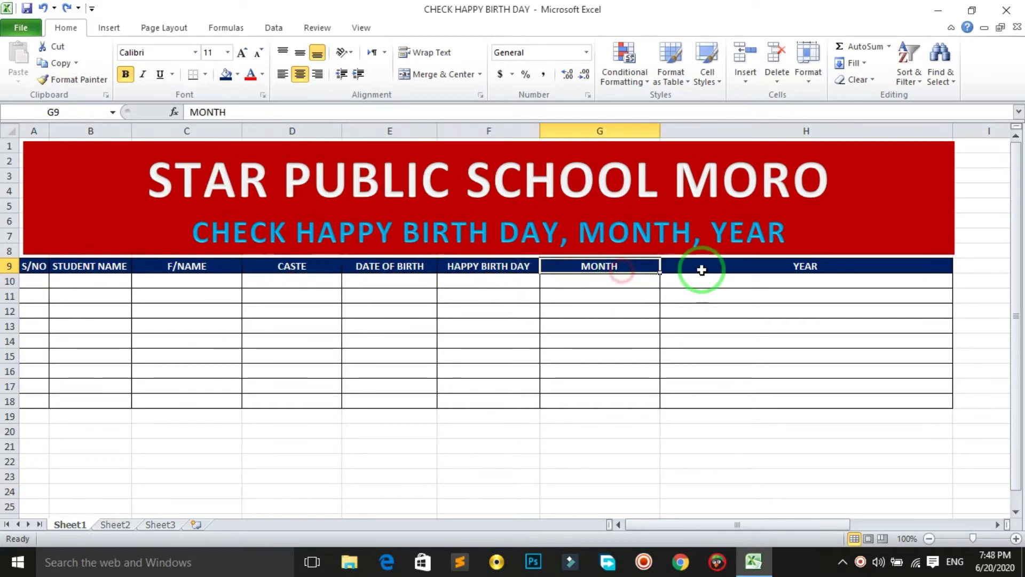
left_click(739, 270)
left_click(26, 282)
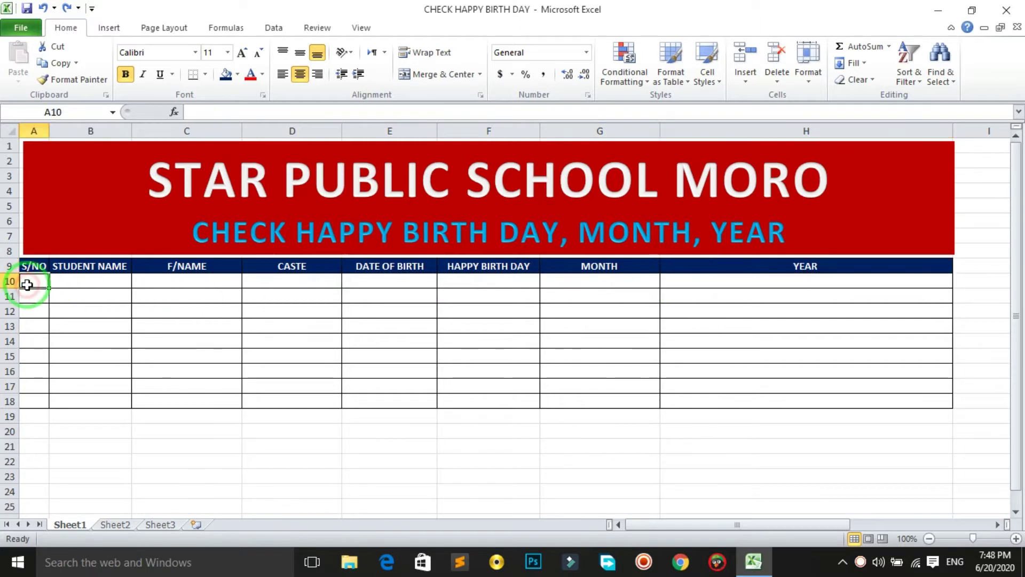
type("1")
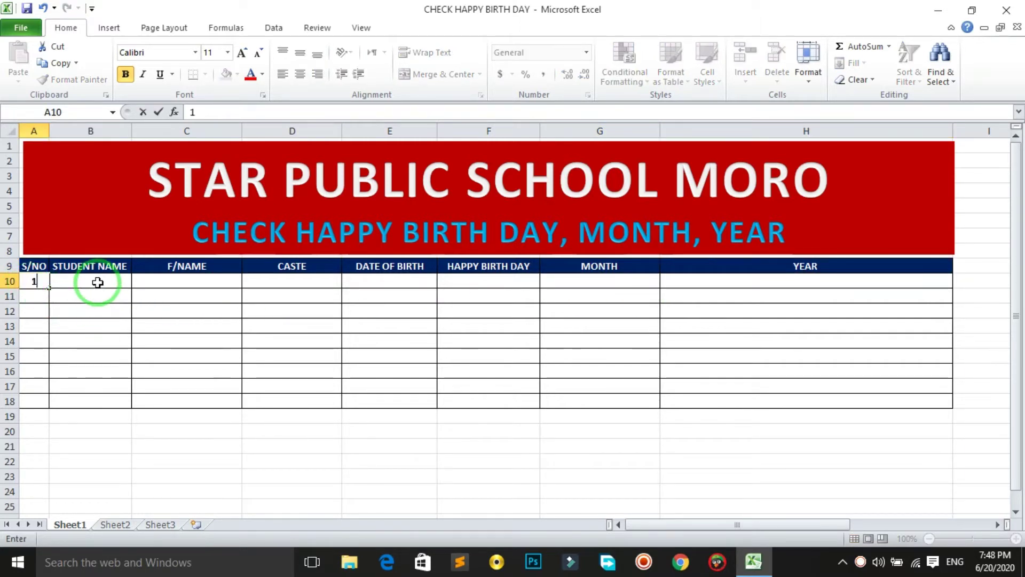
left_click(99, 283)
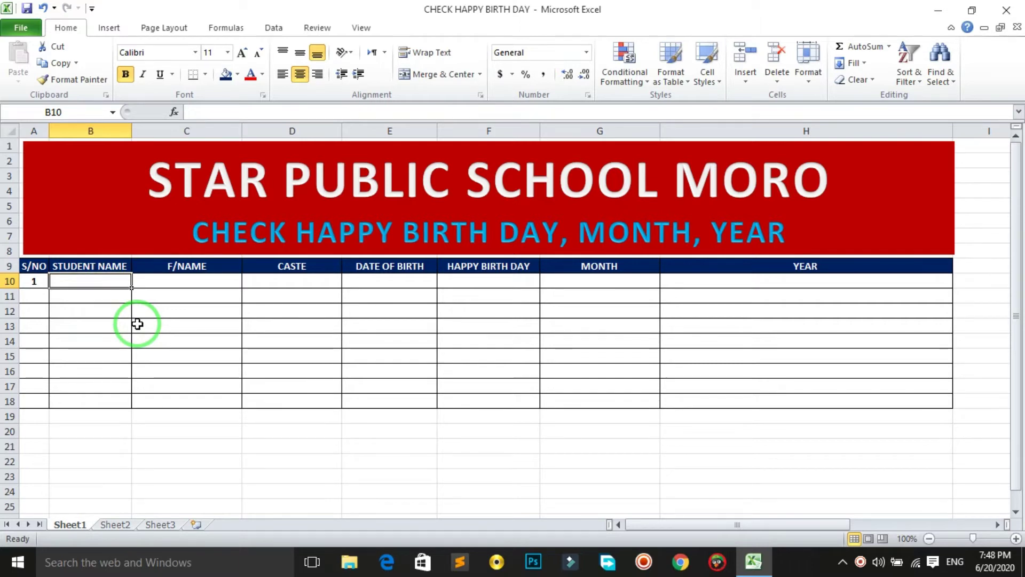
type("RAZA")
key("Tab")
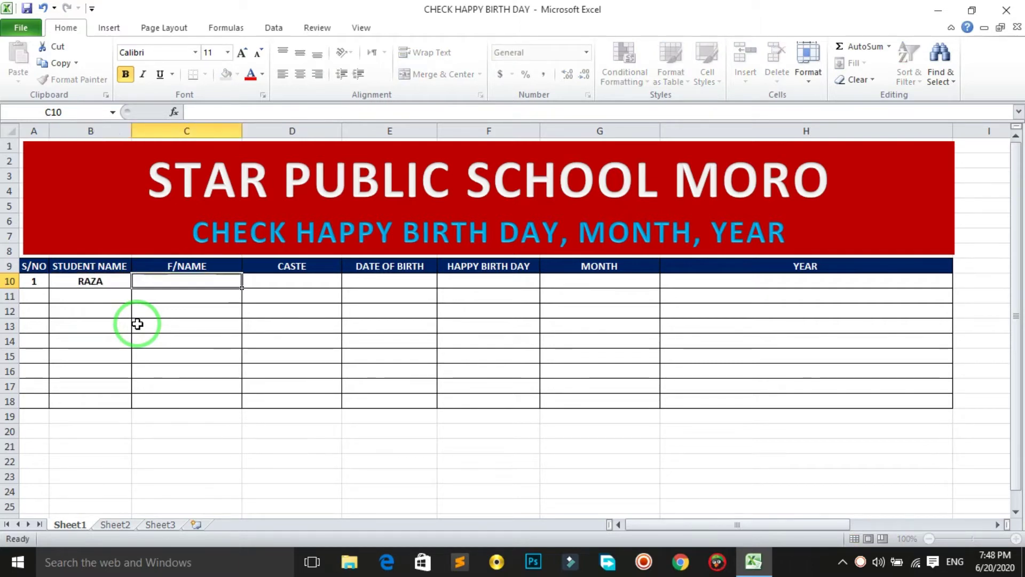
type("AKRAM")
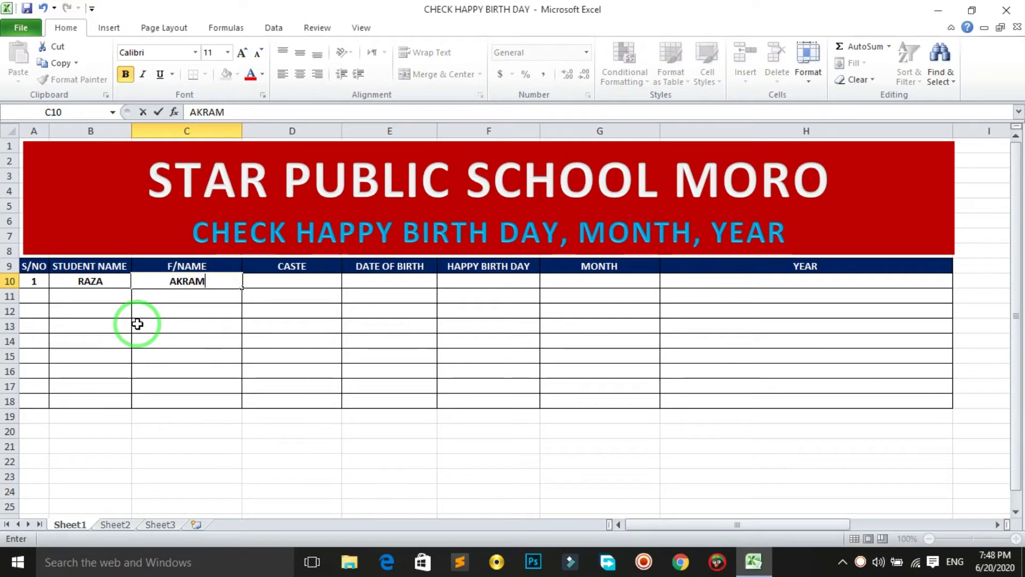
key("Tab")
type("S")
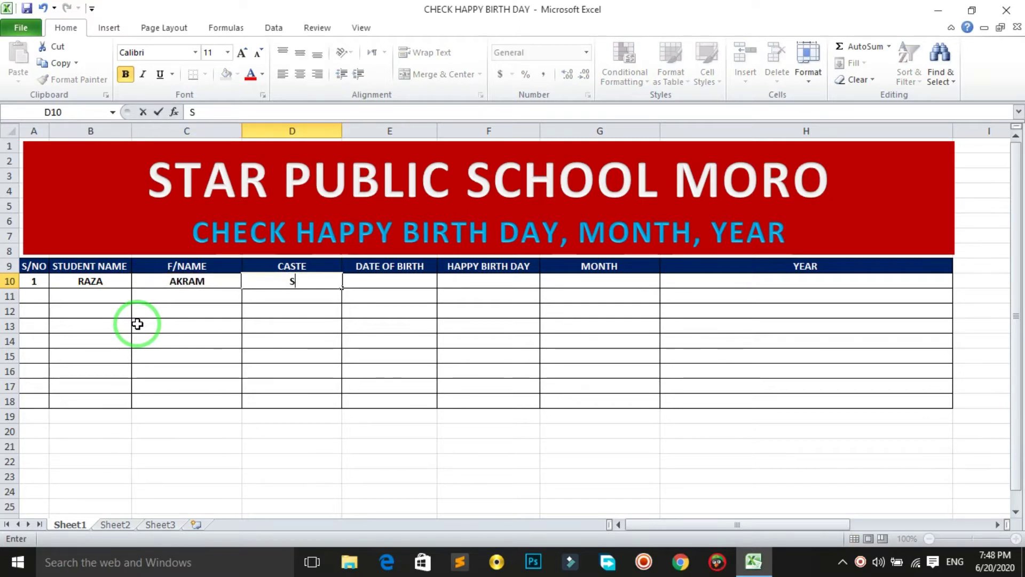
key("Tab")
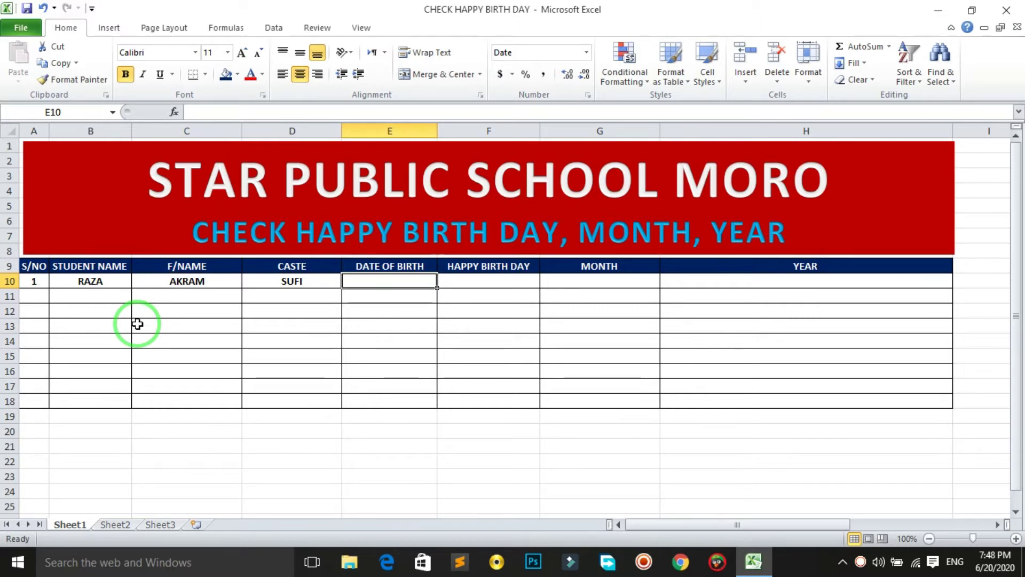
type("2")
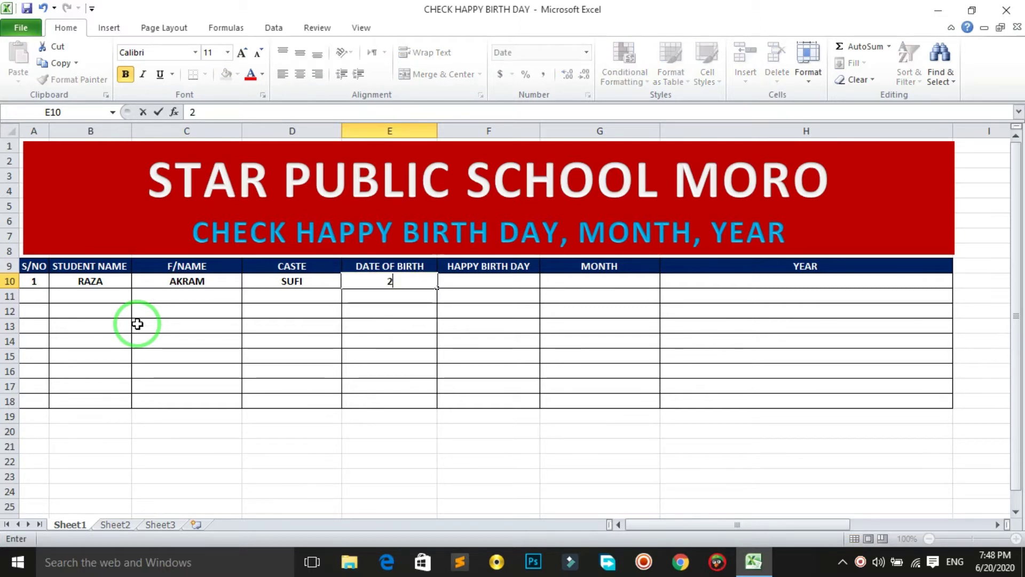
type("/11/200")
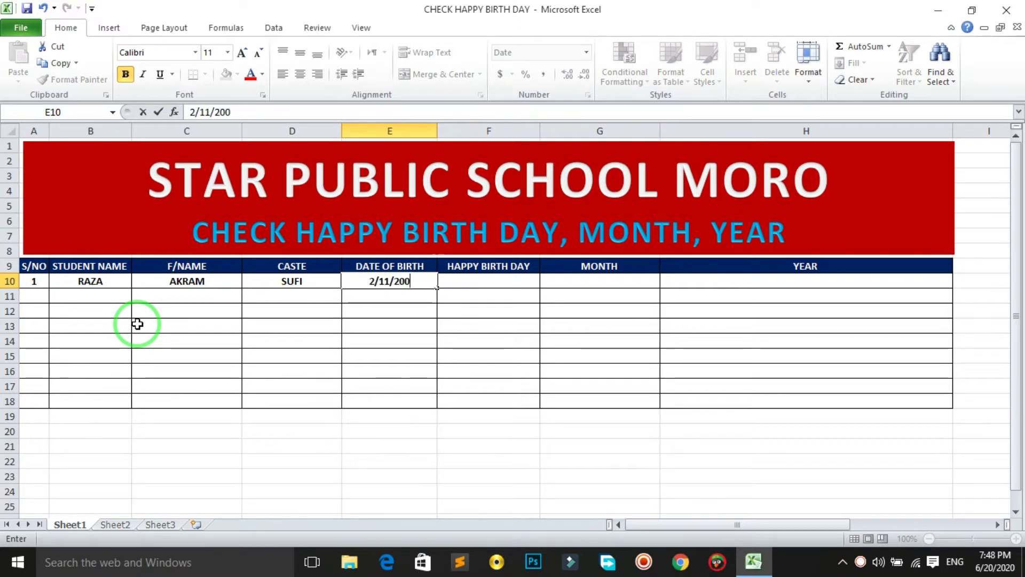
type("2")
key("Tab")
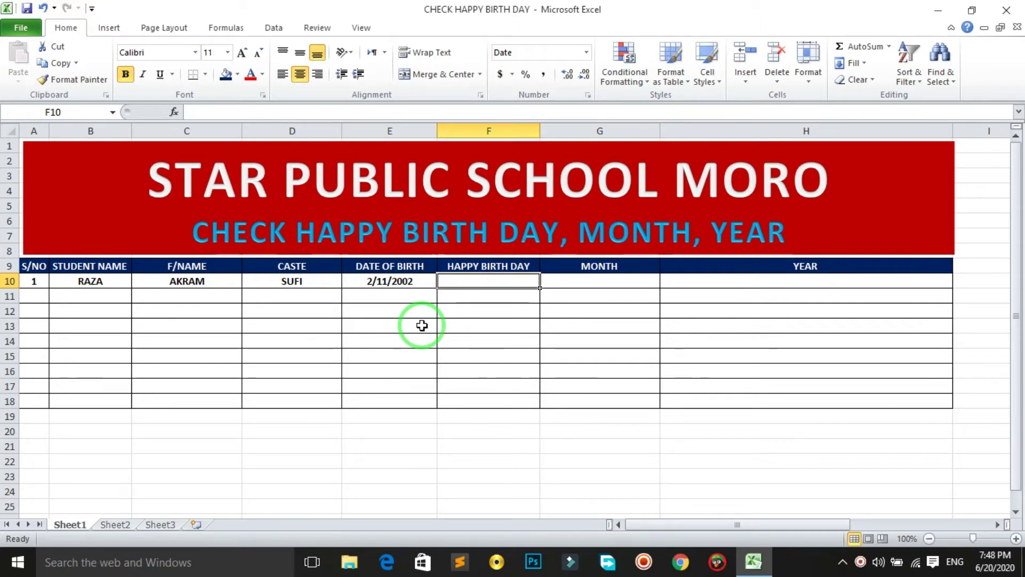
Enter =TEXT(E10,"DDDD") in F10 so it shows Monday, then check the formula
type("=")
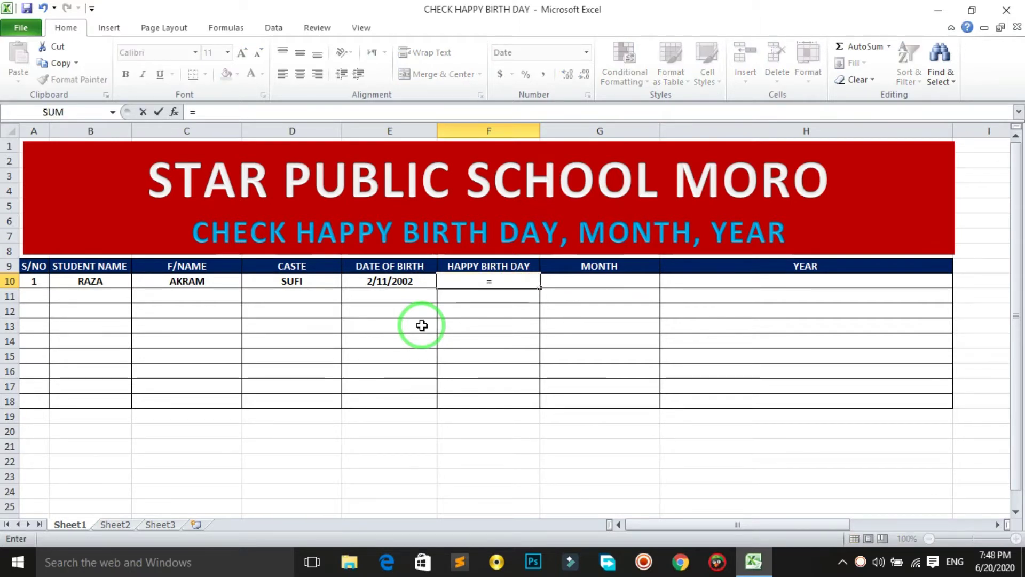
type("T")
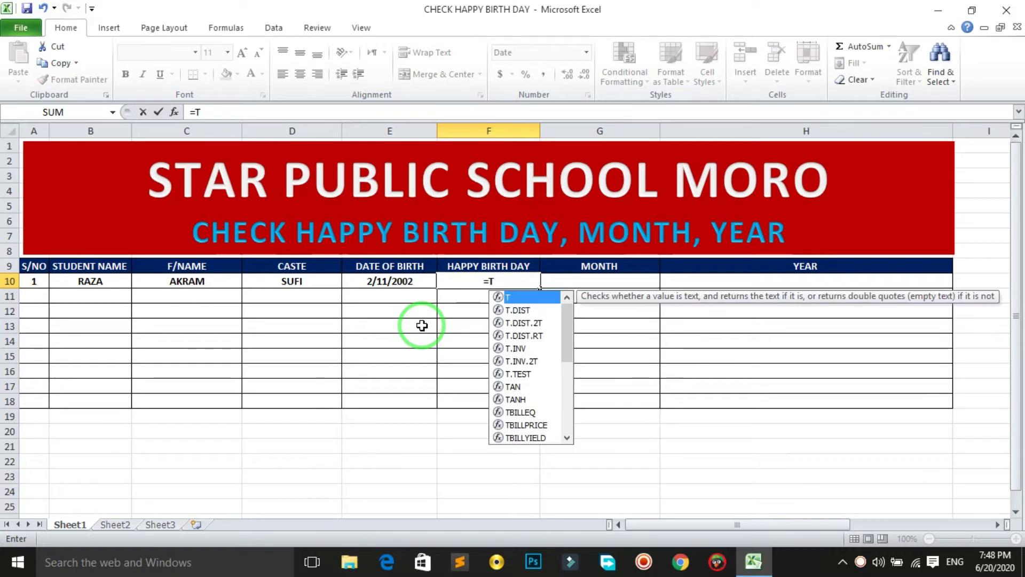
type("EXT")
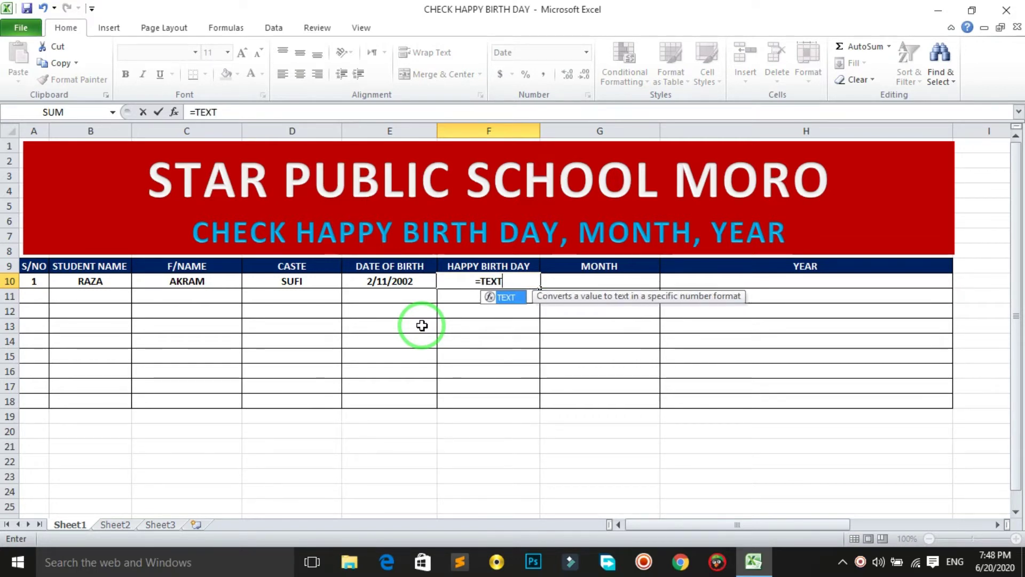
type("(")
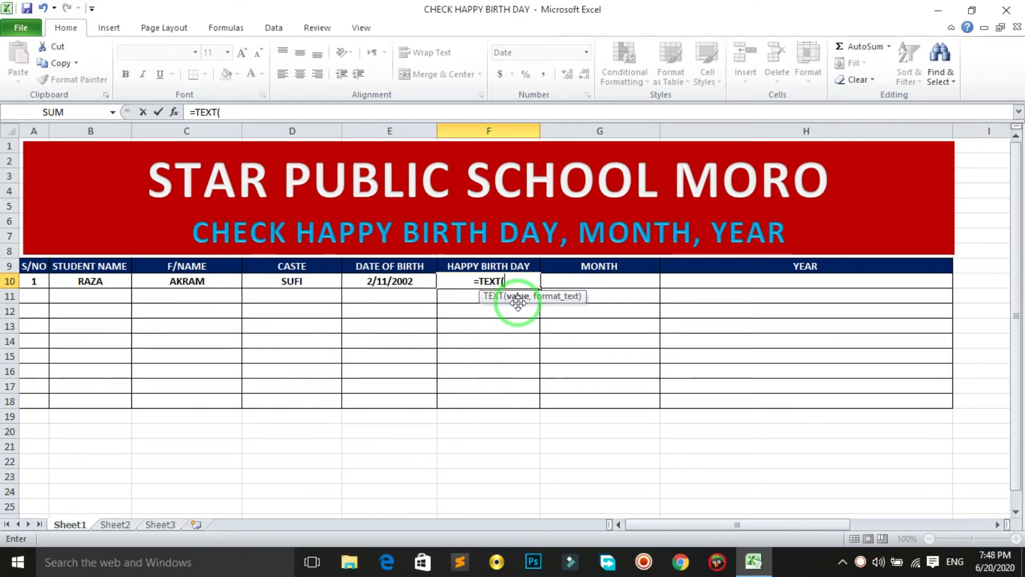
left_click(406, 282)
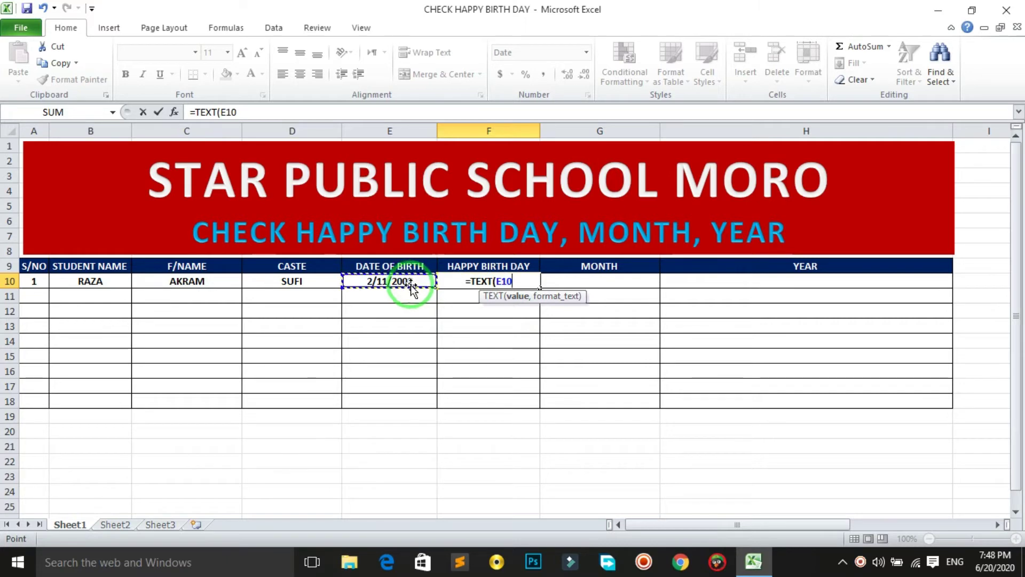
type(",")
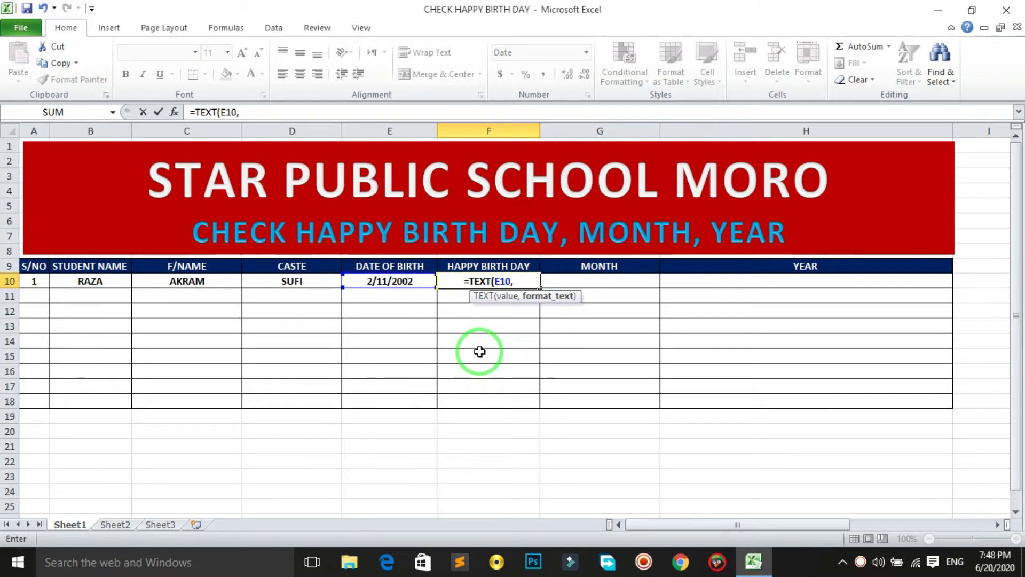
type("\"\"")
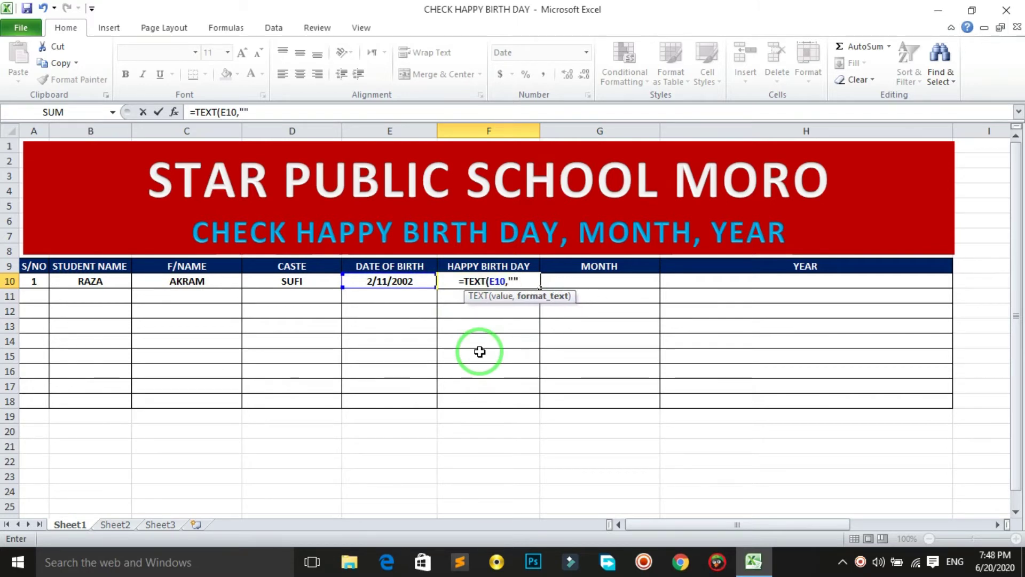
left_click(514, 280)
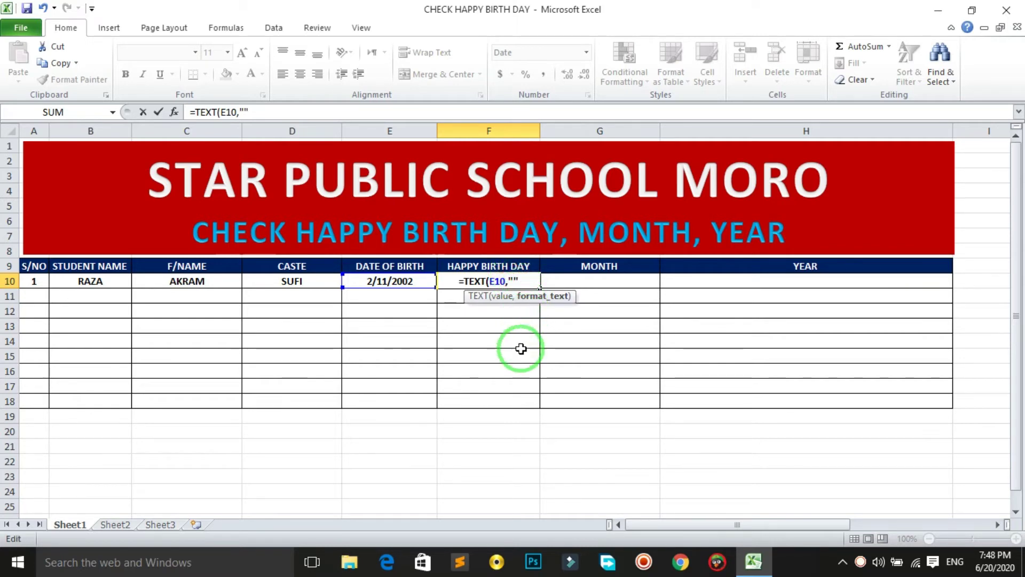
type("DD")
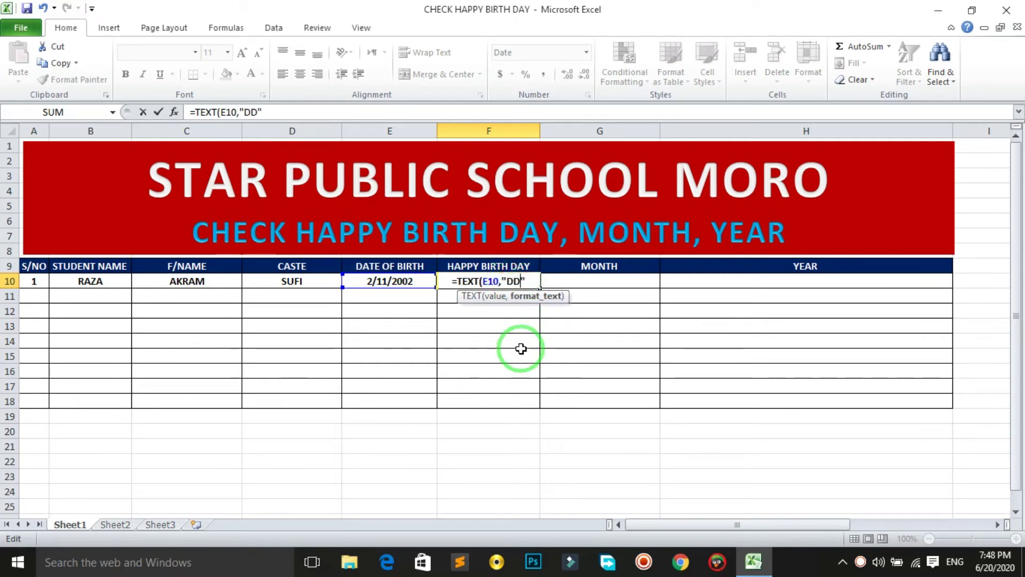
type("DD")
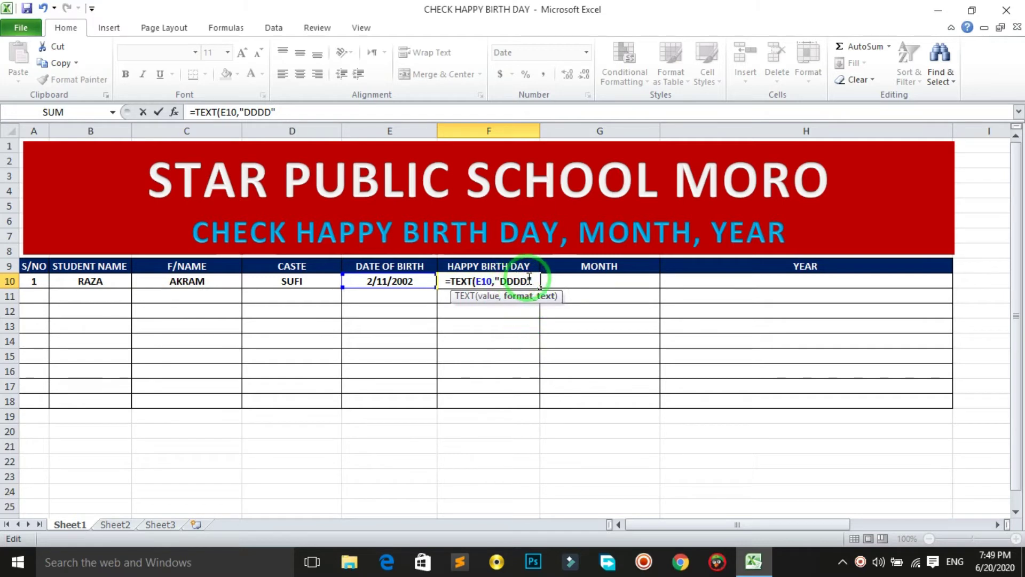
left_click(533, 280)
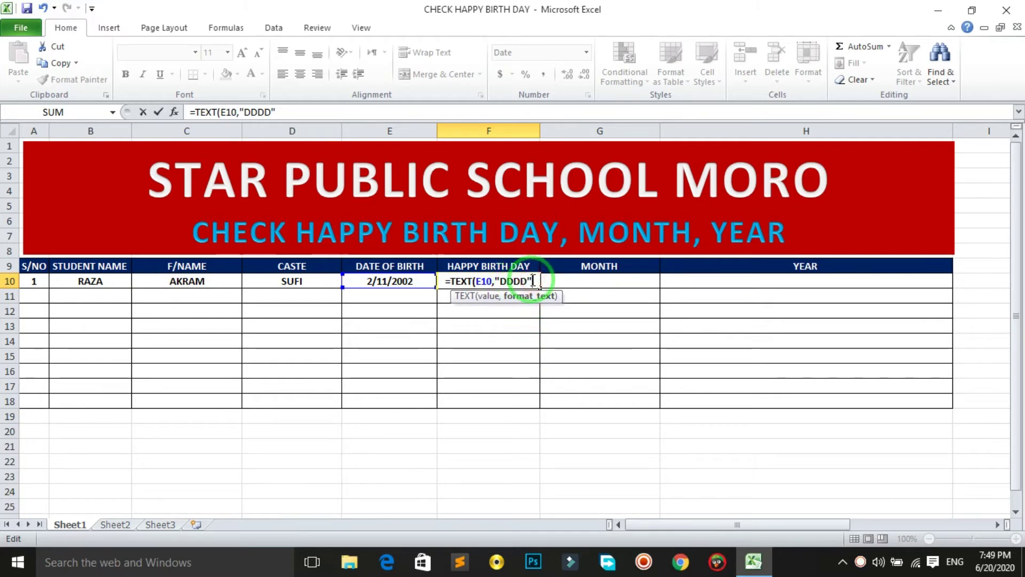
type(")")
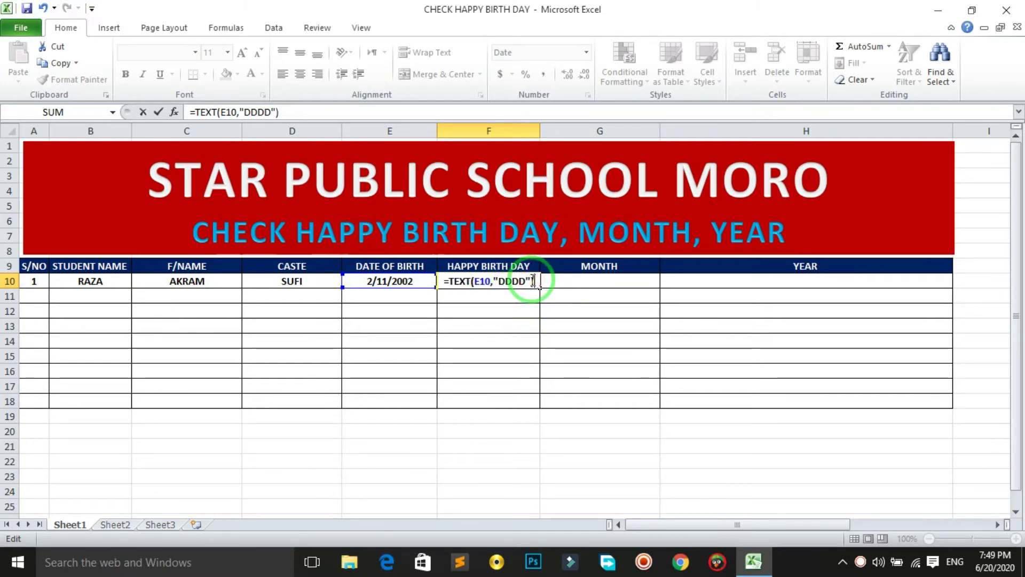
key("Return")
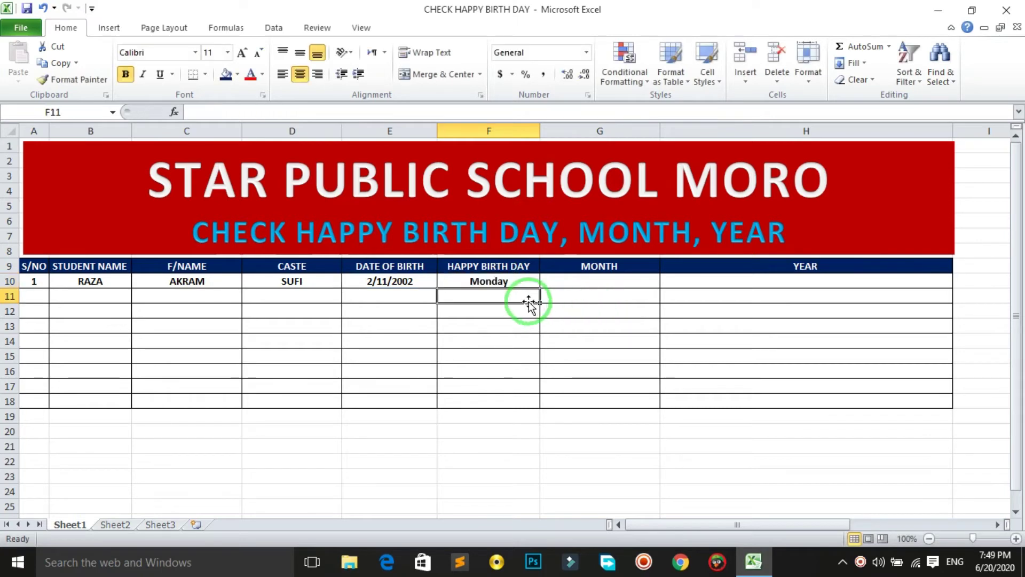
left_click(511, 283)
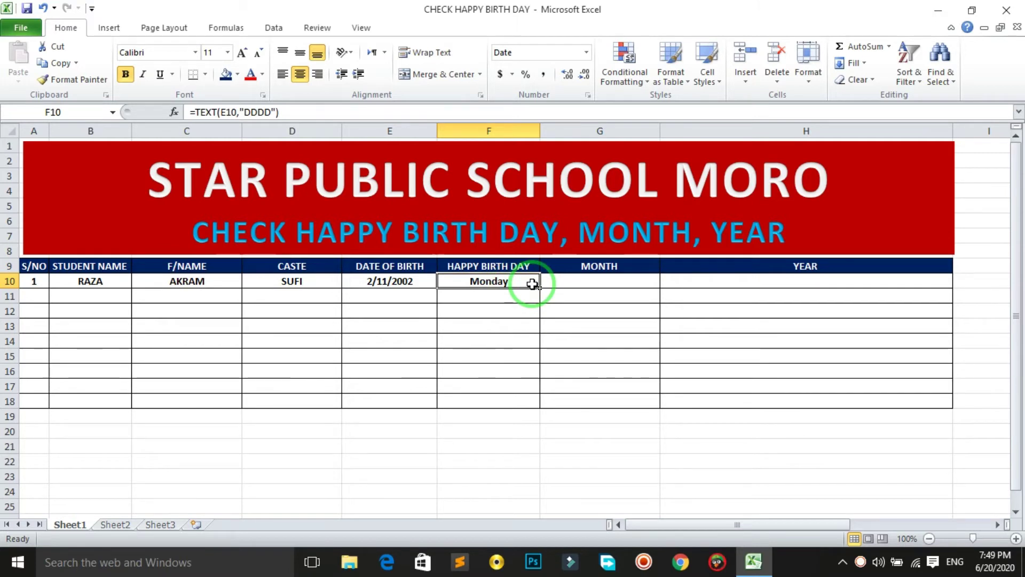
left_click(609, 278)
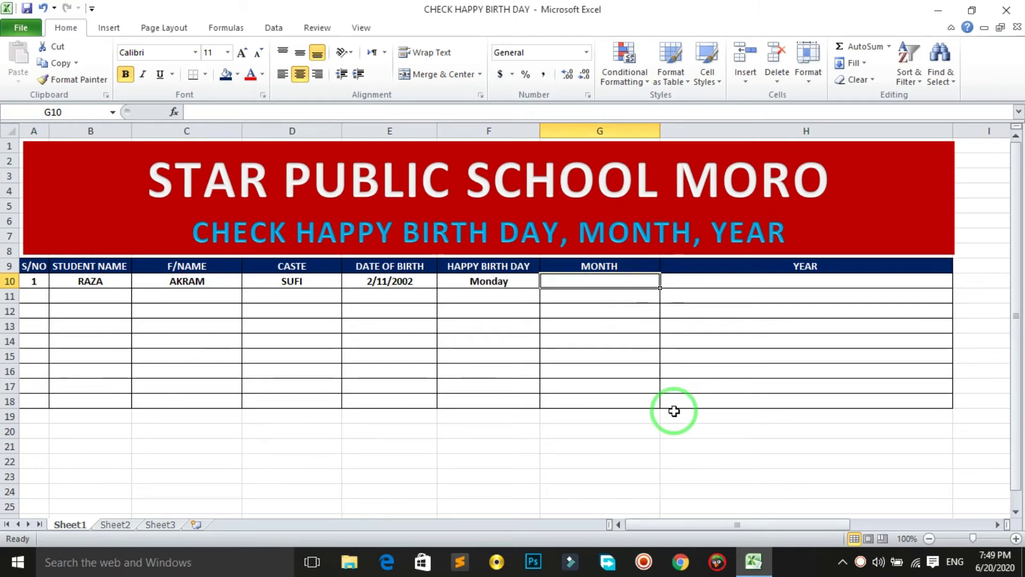
Enter =TEXT(E10,"MMMM") in G10 so it shows February
type("=TE")
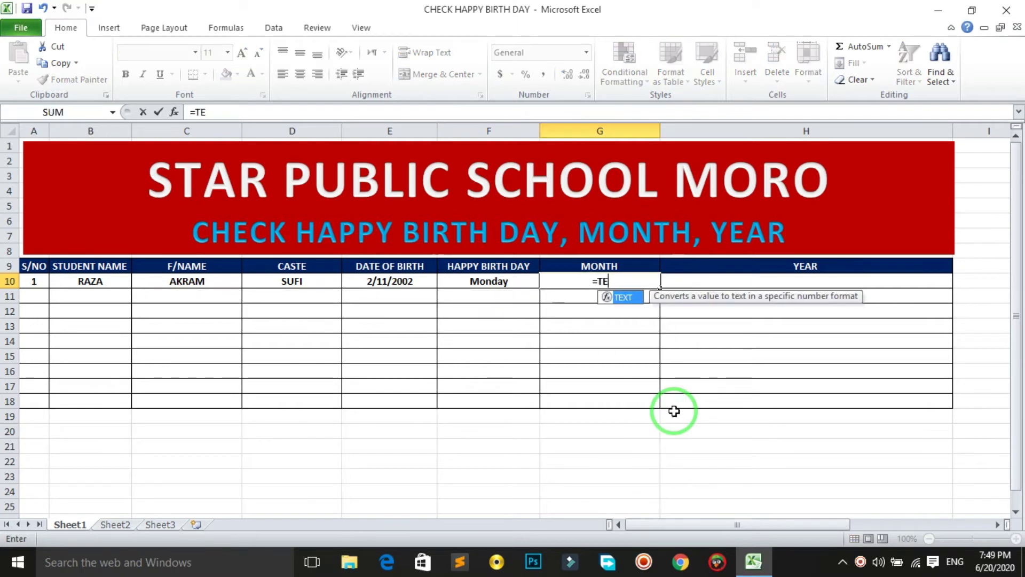
type("XT")
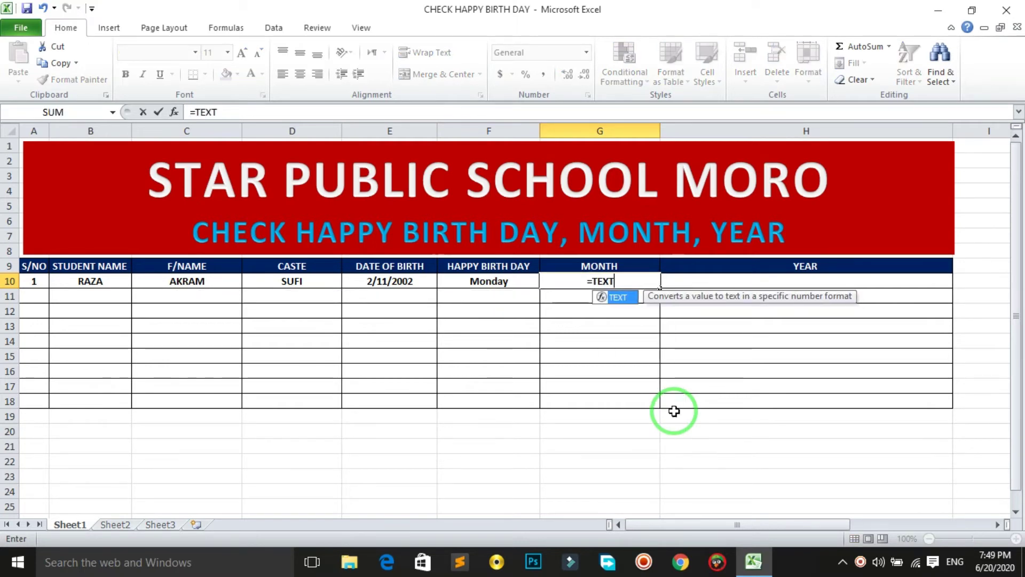
type("(")
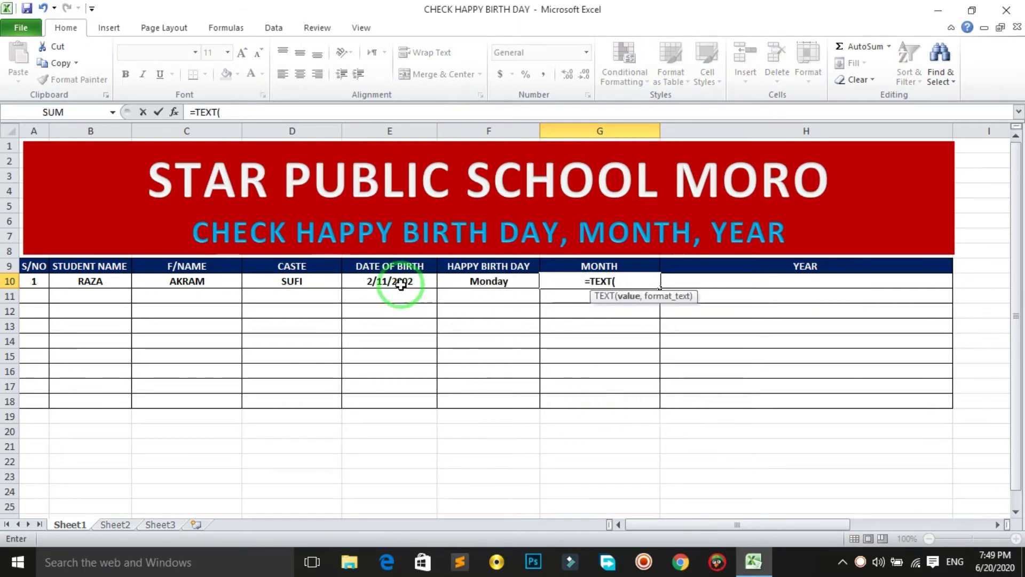
left_click(401, 285)
type(",")
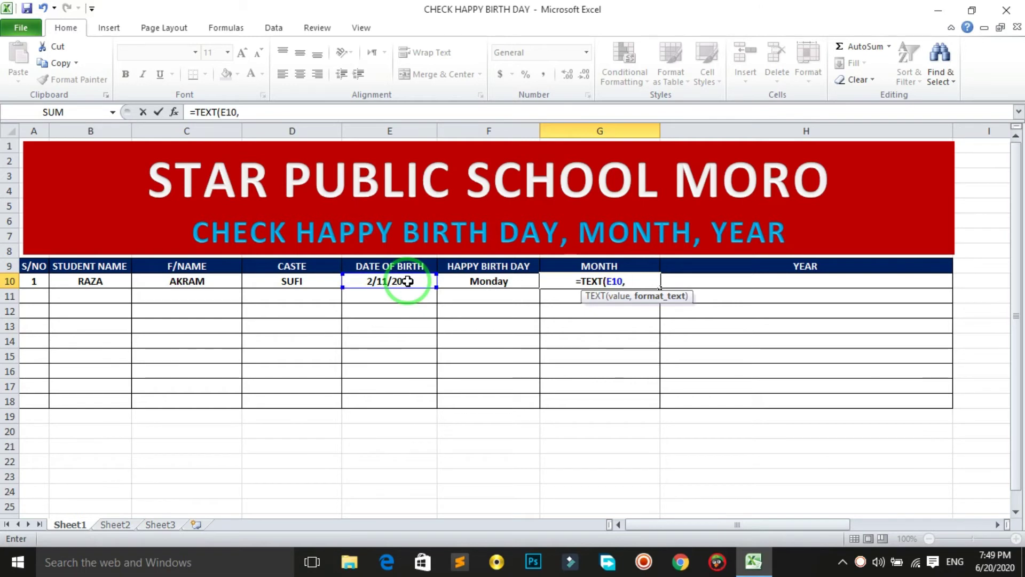
type("\"\"")
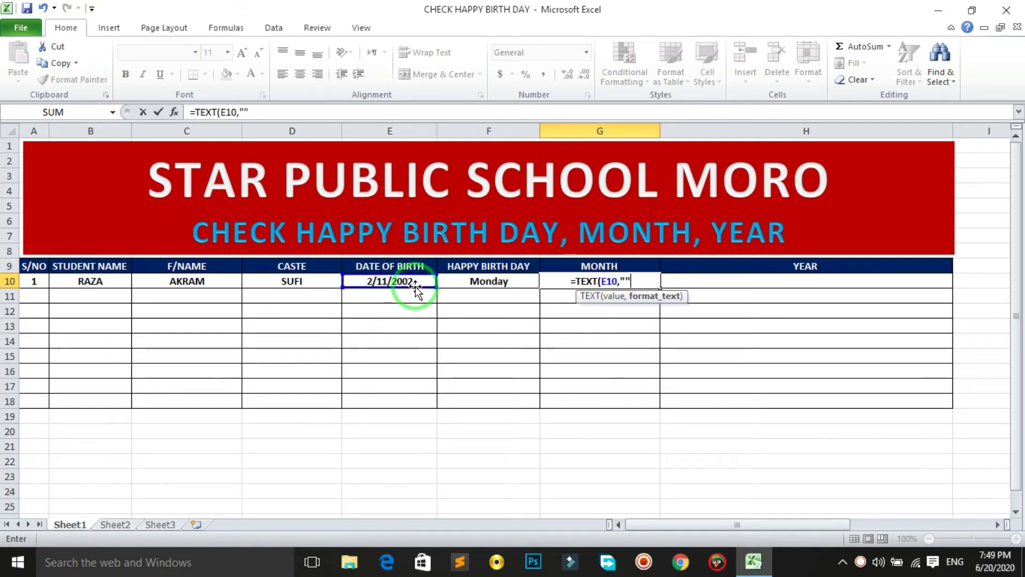
left_click(629, 283)
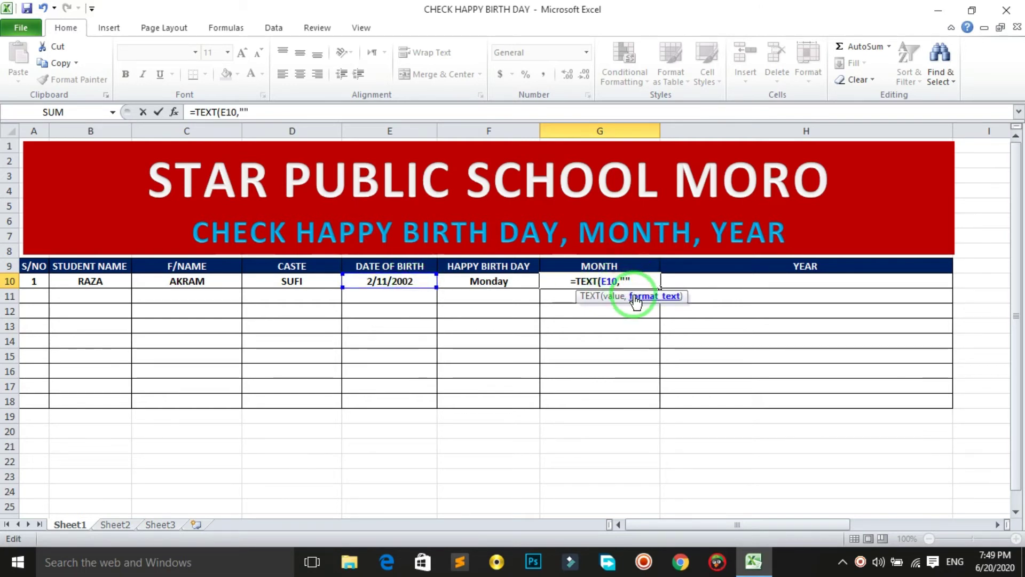
type("MMM")
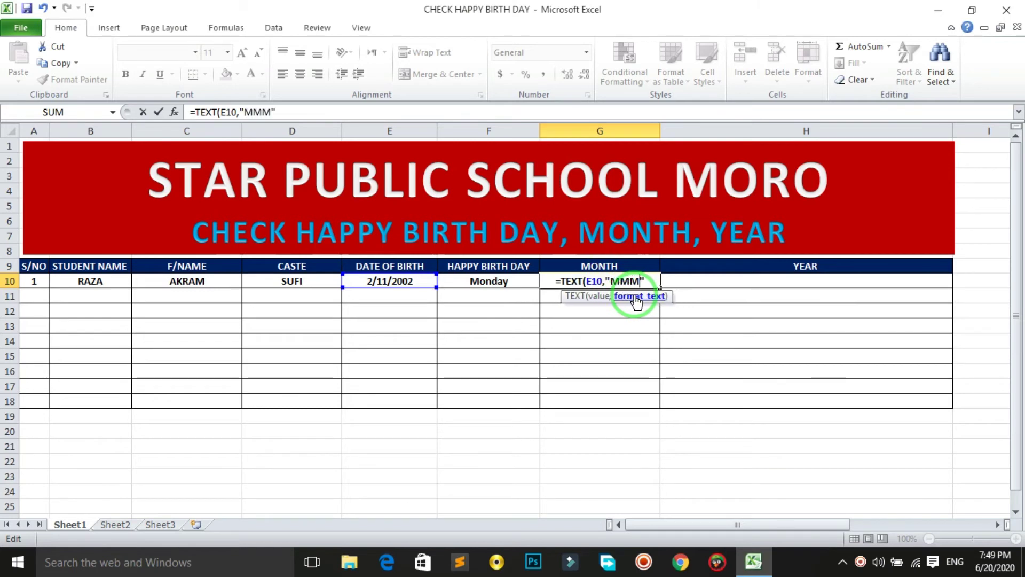
type("M\"")
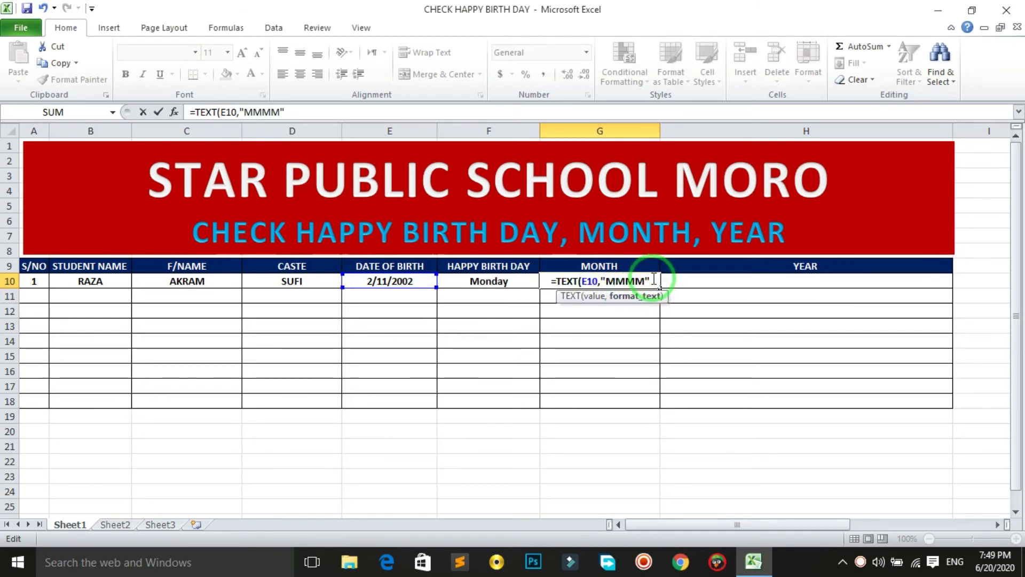
type(")")
key("Return")
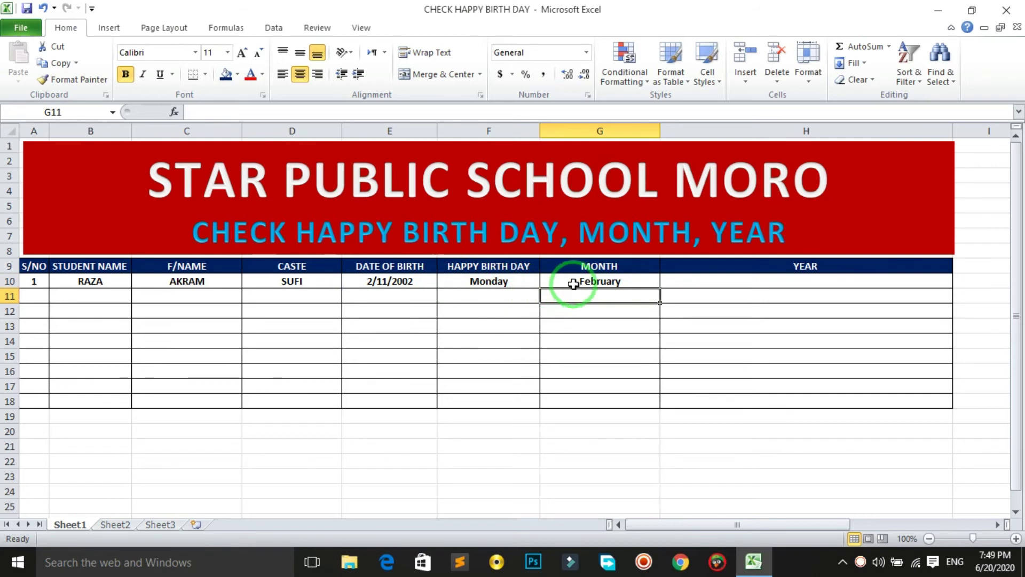
left_click(695, 278)
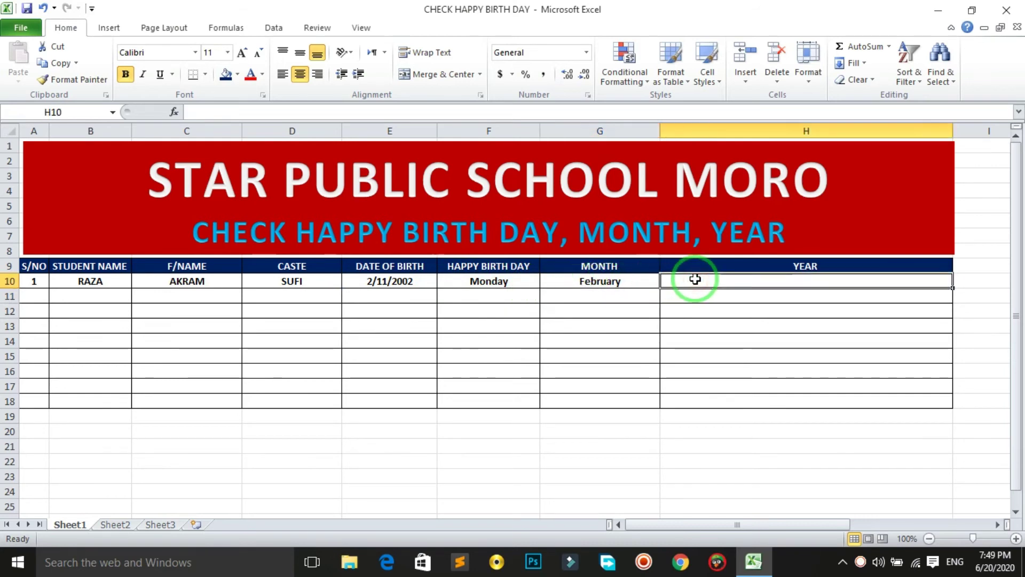
Enter =TEXT(E10,"YYYY") in H10 so it shows 2002
type("=")
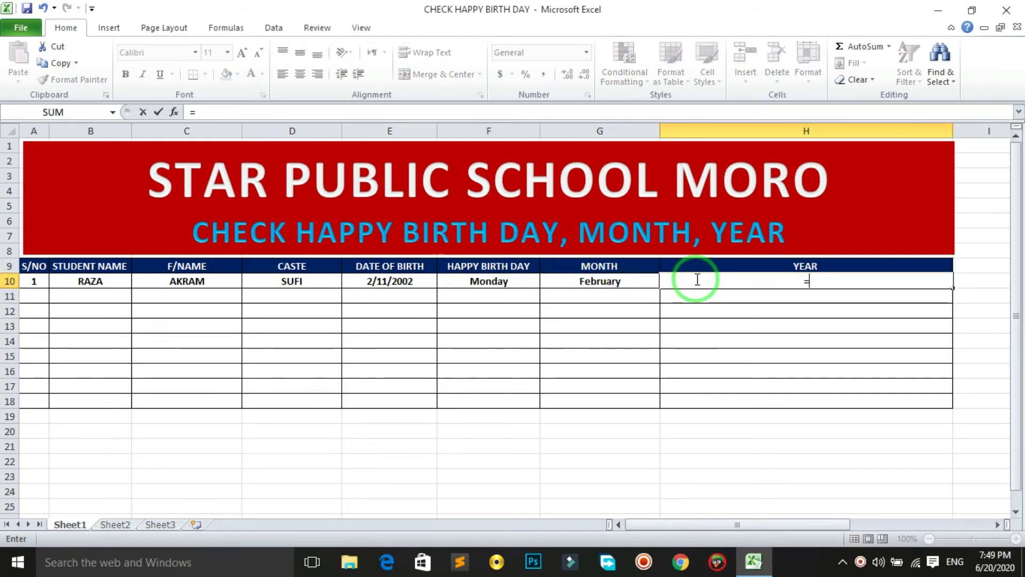
type("TEX")
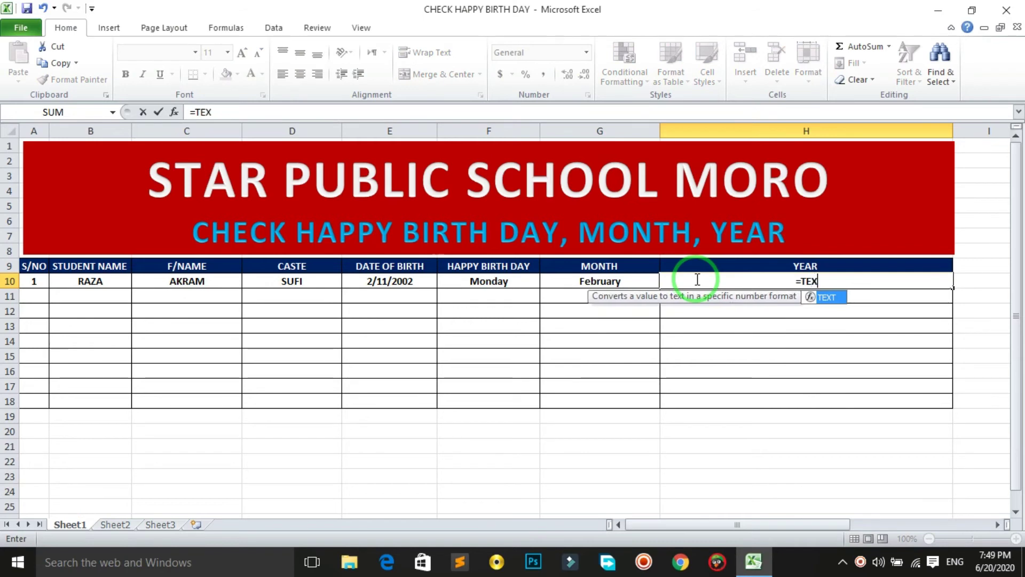
type("T(")
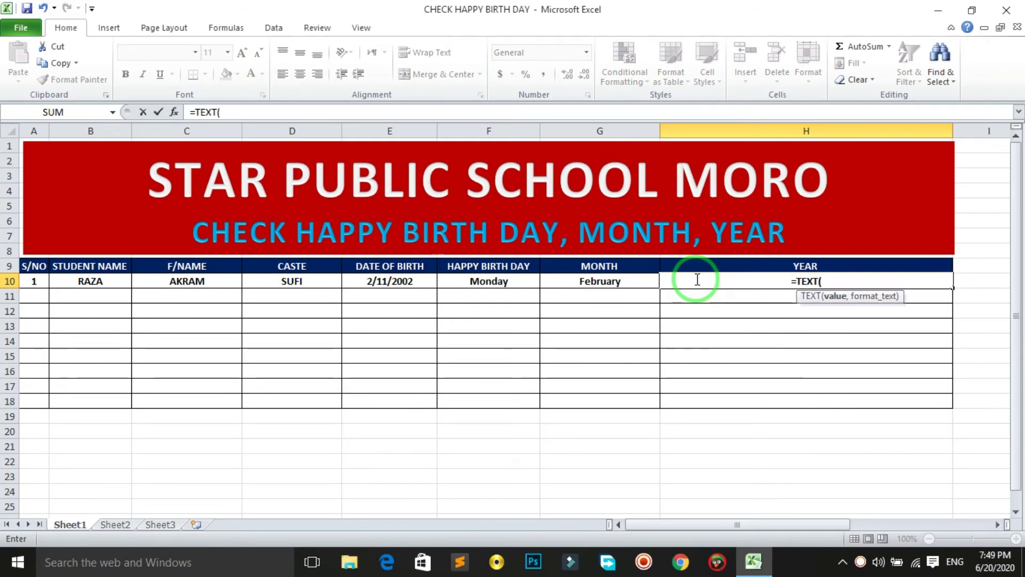
left_click(414, 280)
type(",")
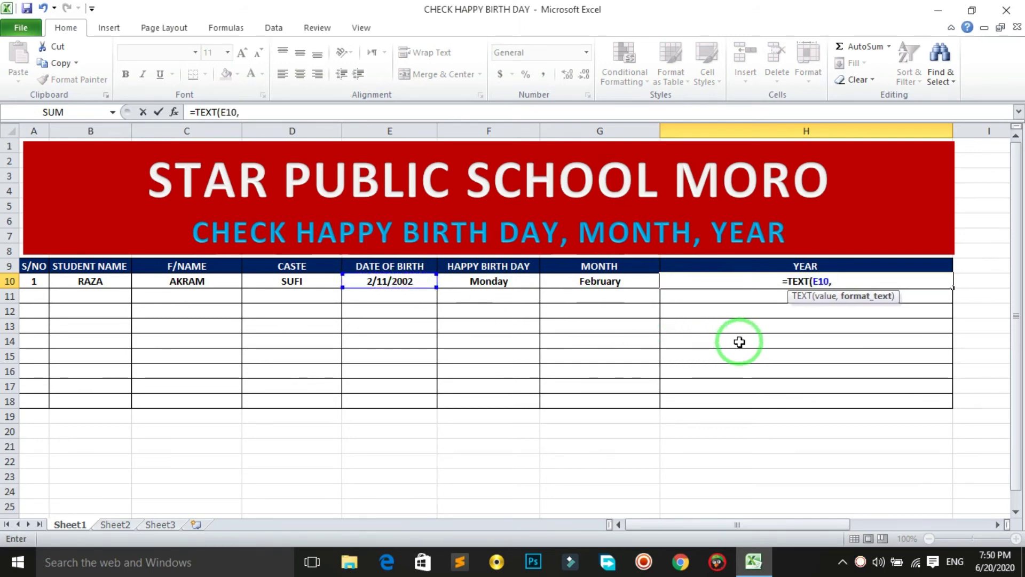
type("\"\"")
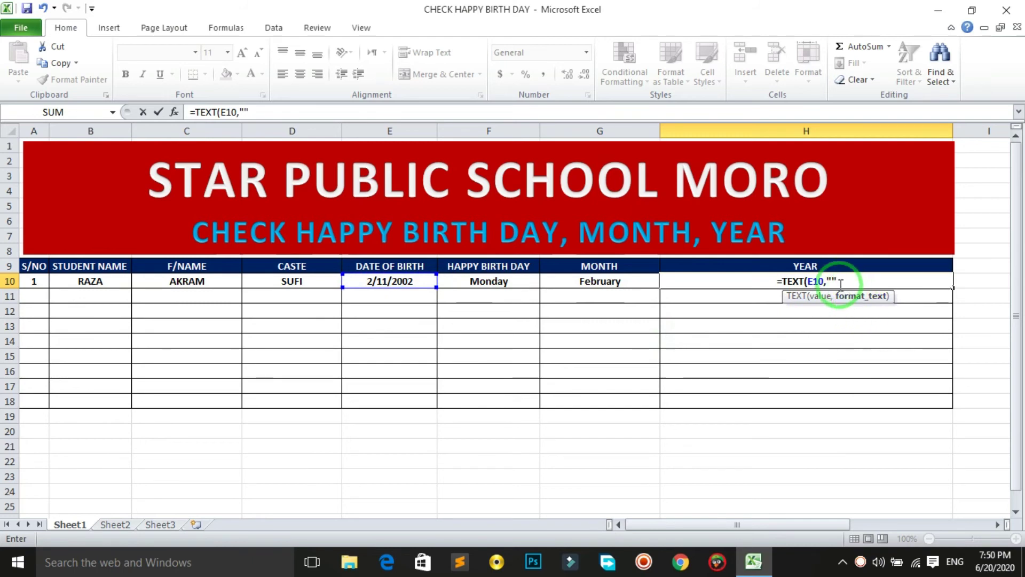
left_click(834, 280)
type("Y")
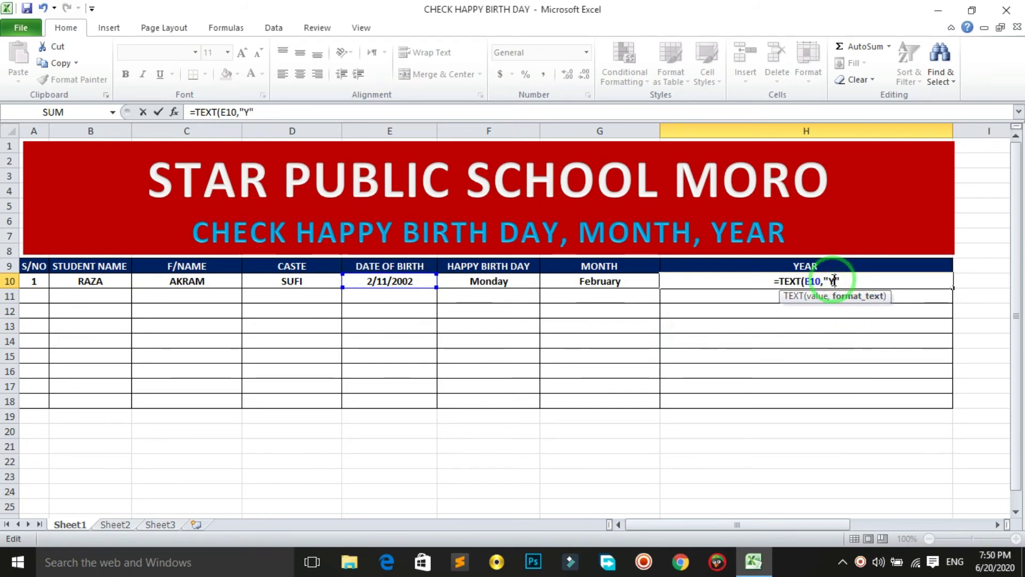
type("YYY")
left_click(855, 279)
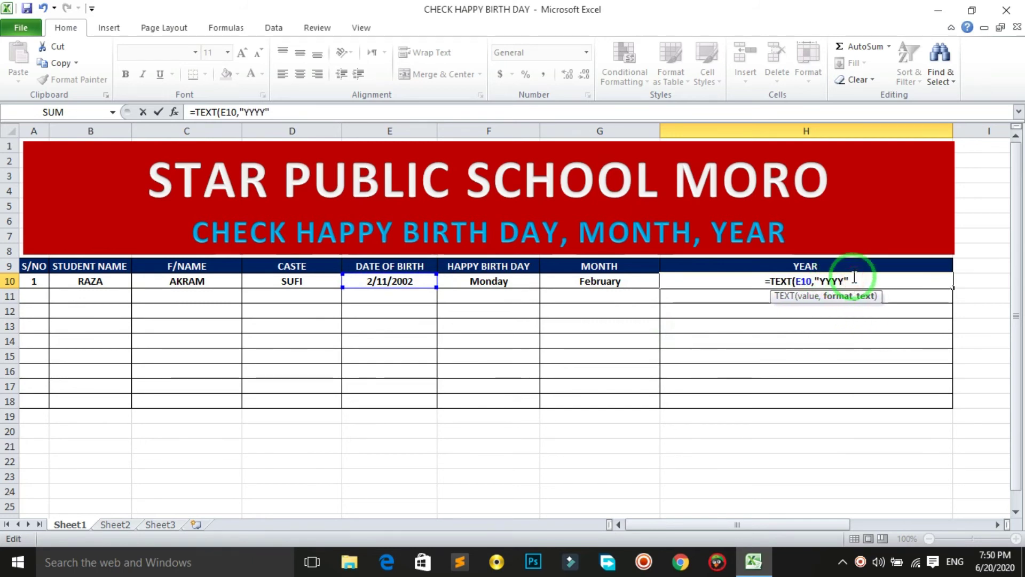
type(")")
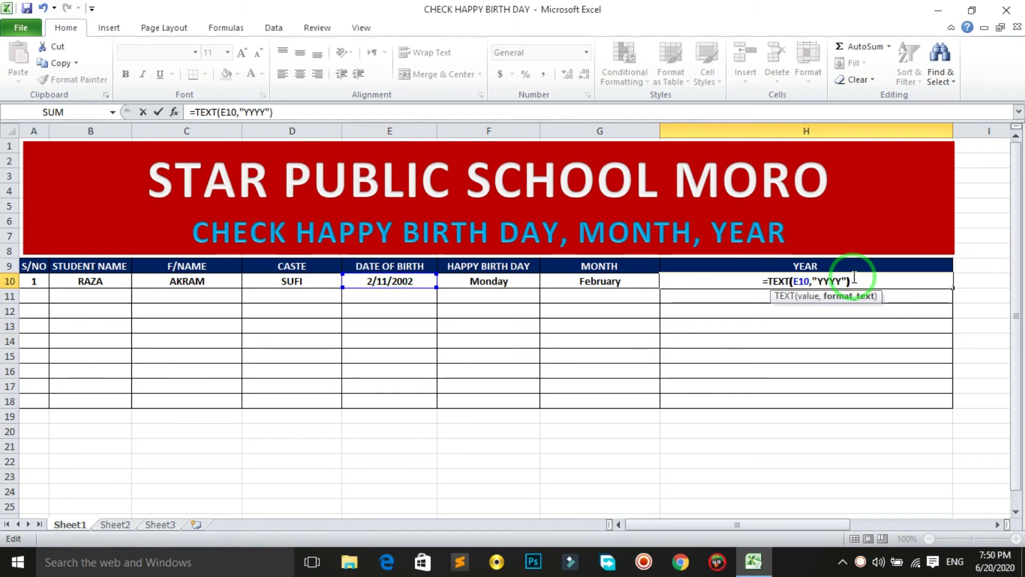
key("Return")
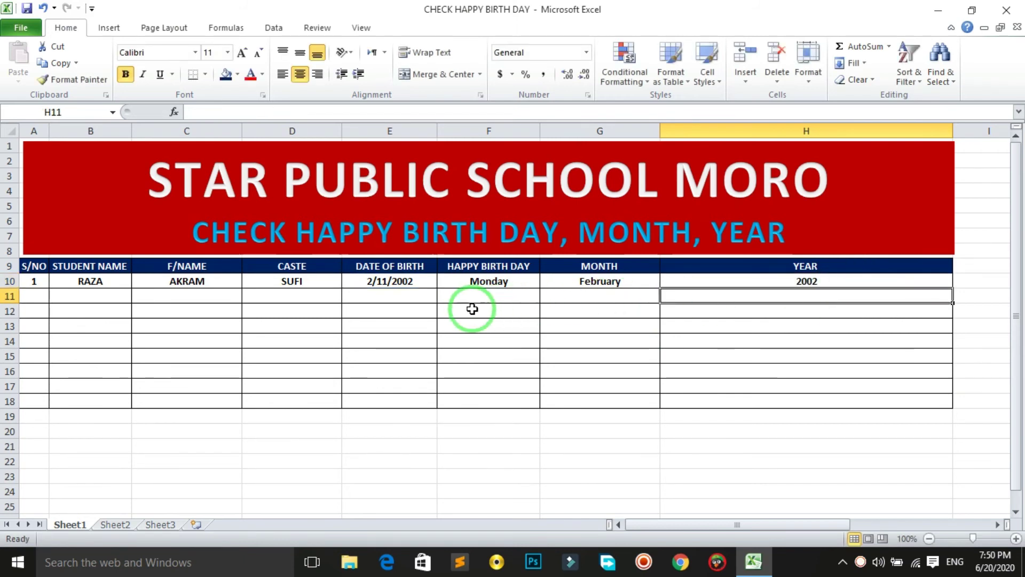